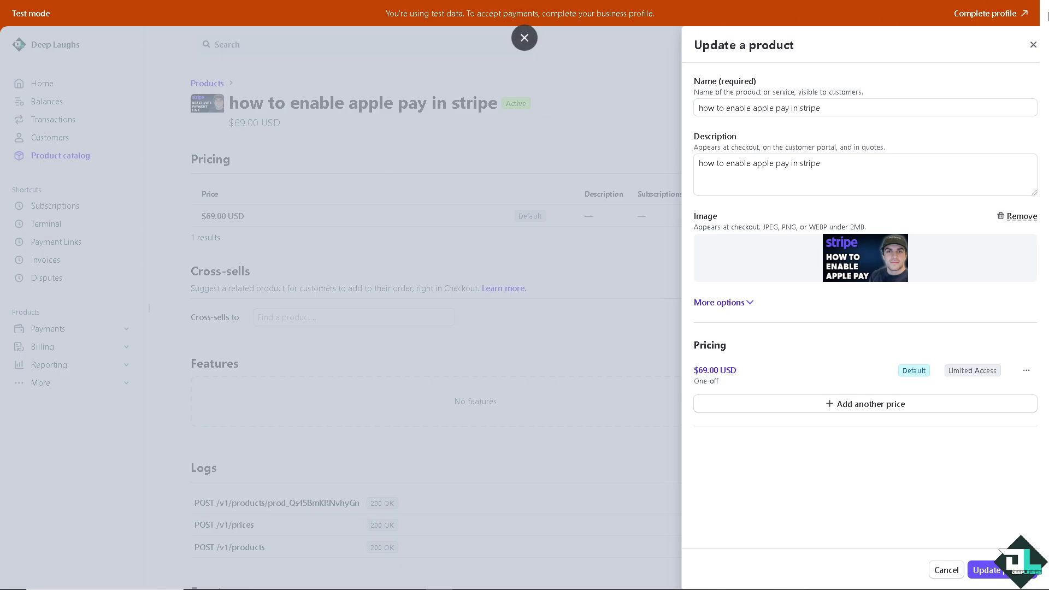
Close the product panel and open Payments settings from the account Settings overview.
click(1034, 44)
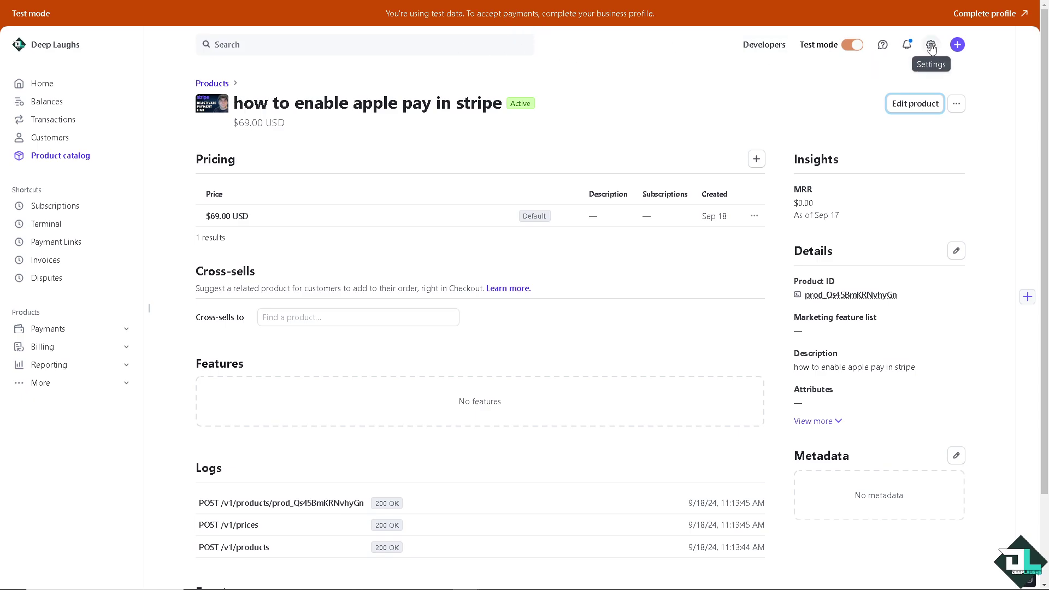
click(932, 47)
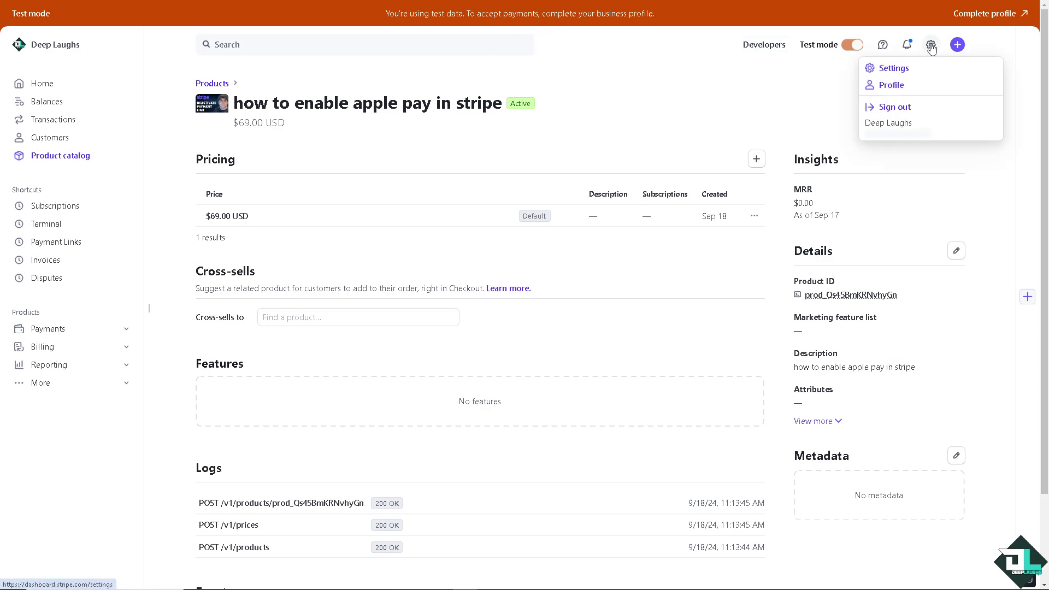
click(893, 70)
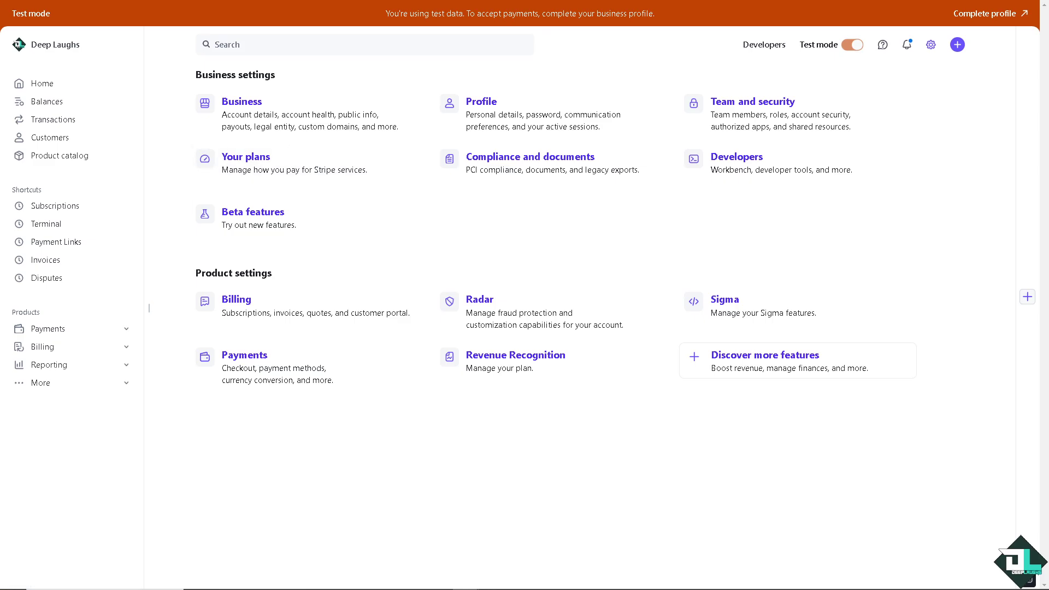
click(251, 356)
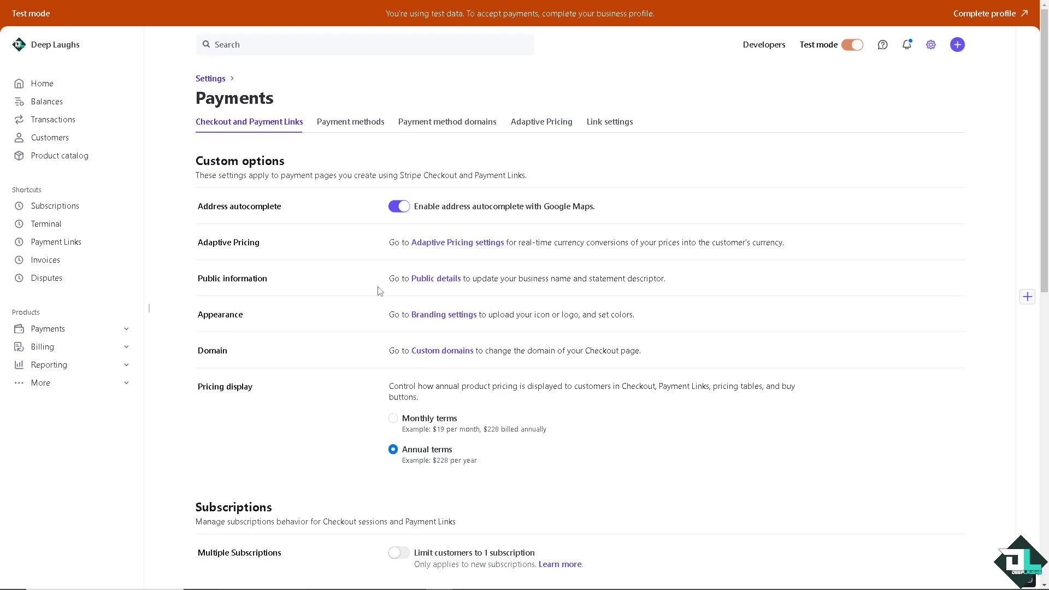
On the Payment methods list, expand Apple Pay and turn it off.
click(353, 127)
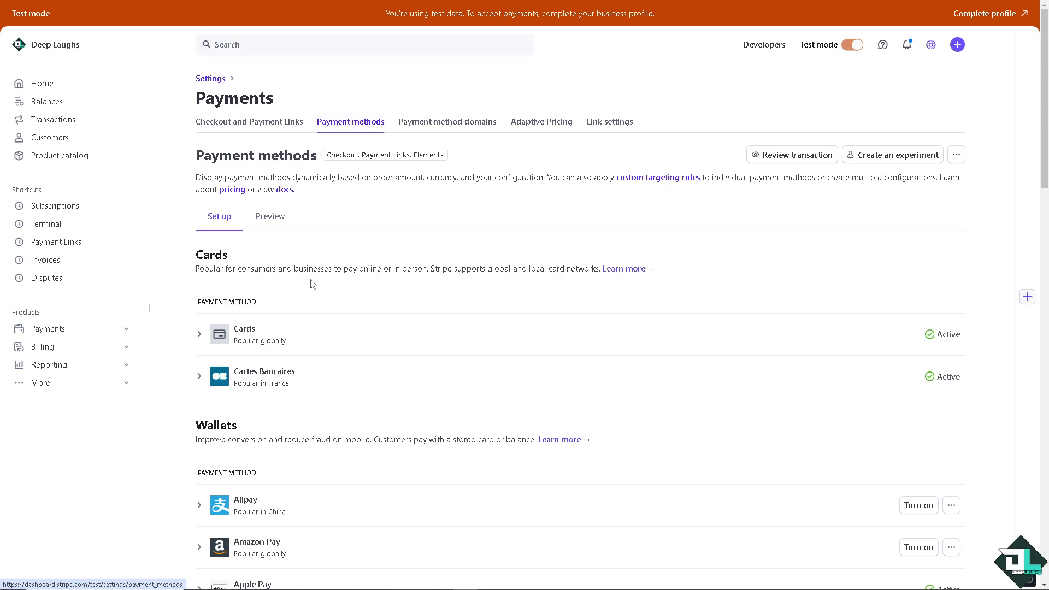
scroll(313, 283, down, 2)
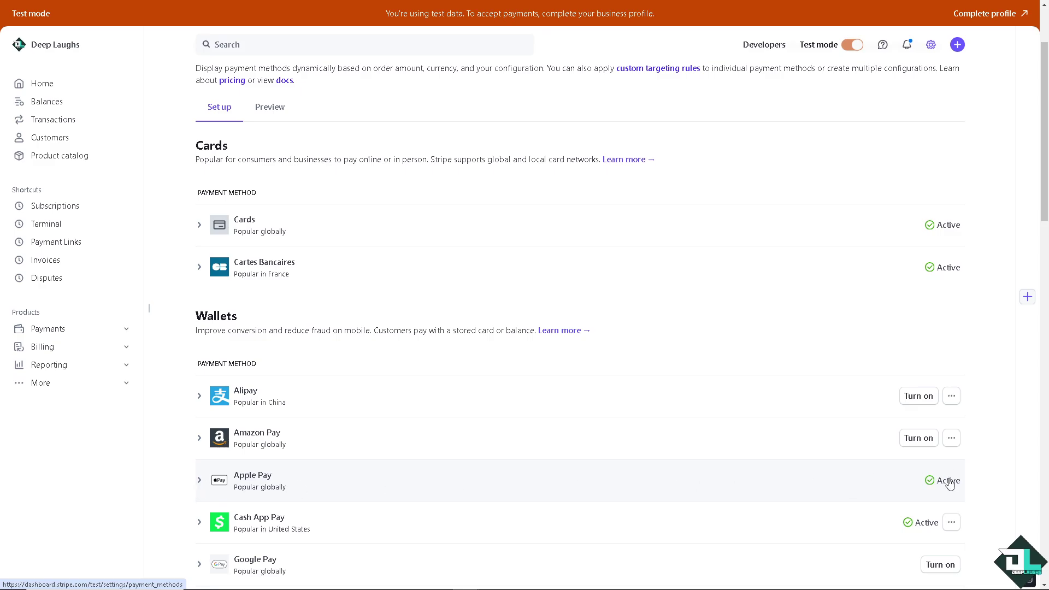
click(249, 482)
scroll(326, 498, down, 3)
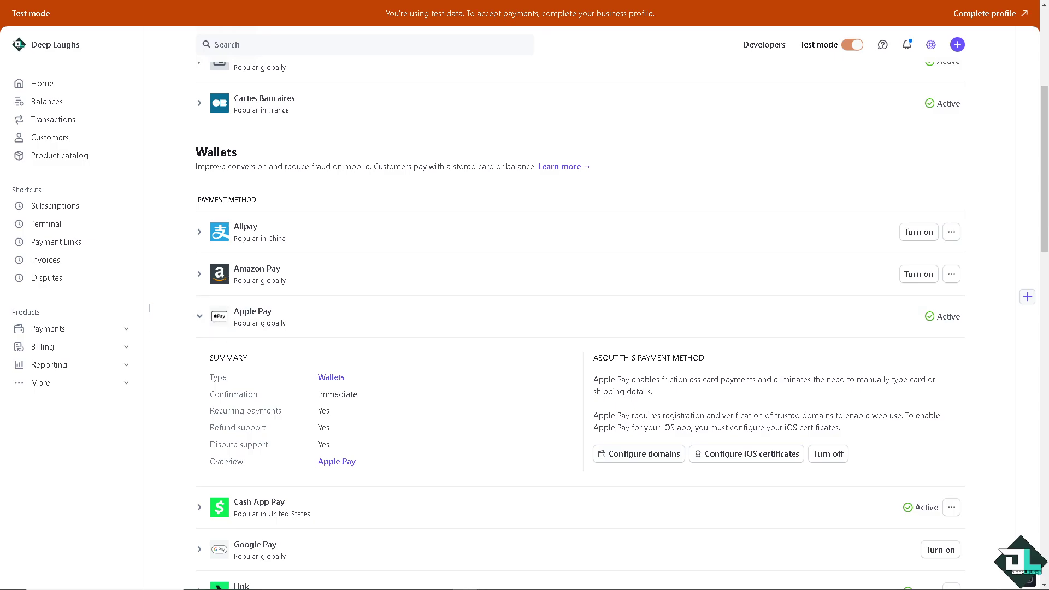
click(840, 459)
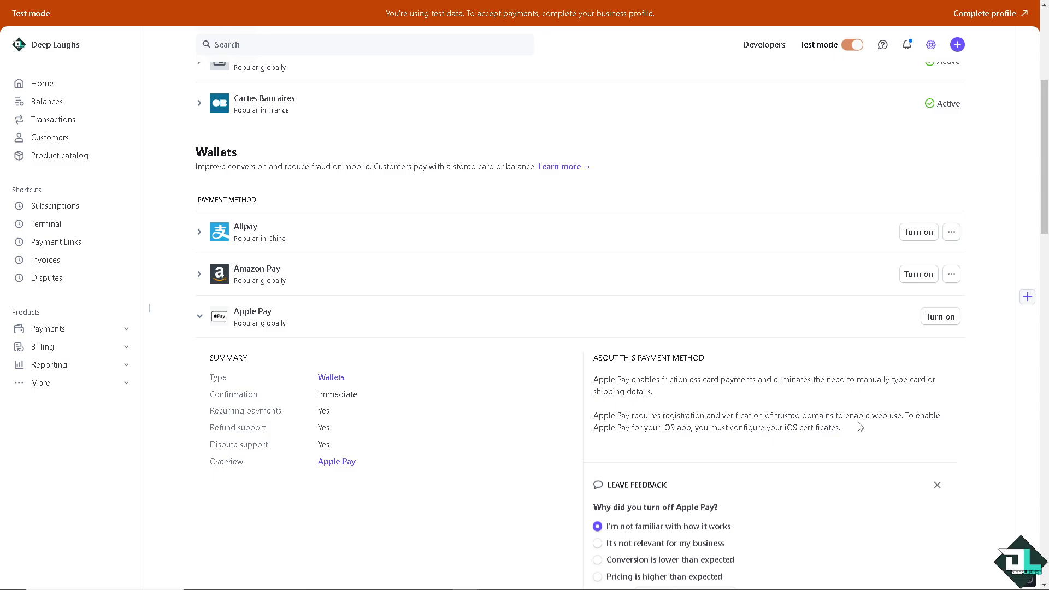
Dismiss the turn-off feedback form and turn Apple Pay back on.
scroll(860, 426, down, 3)
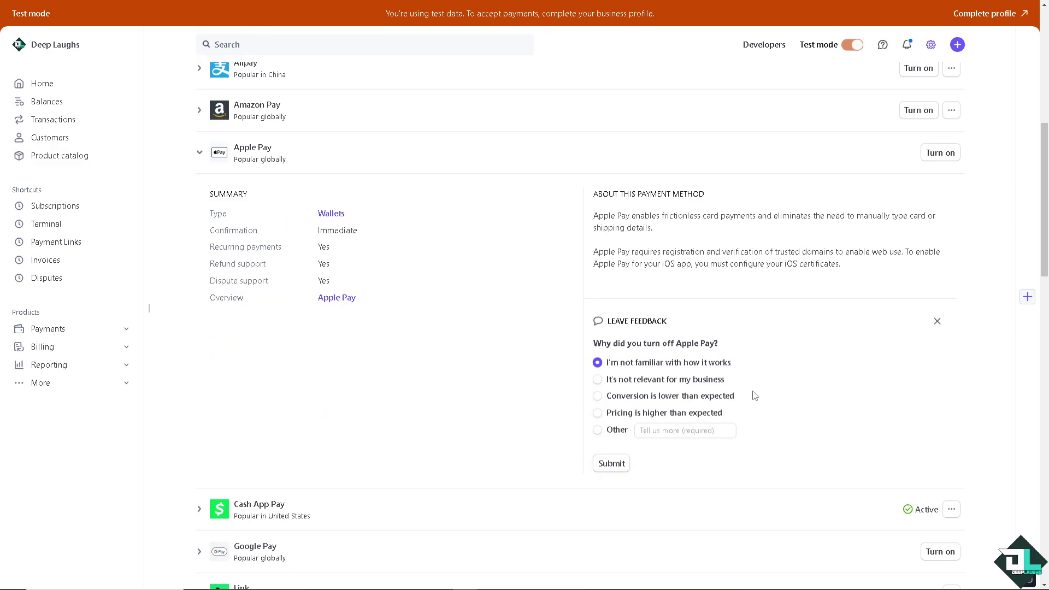
click(938, 324)
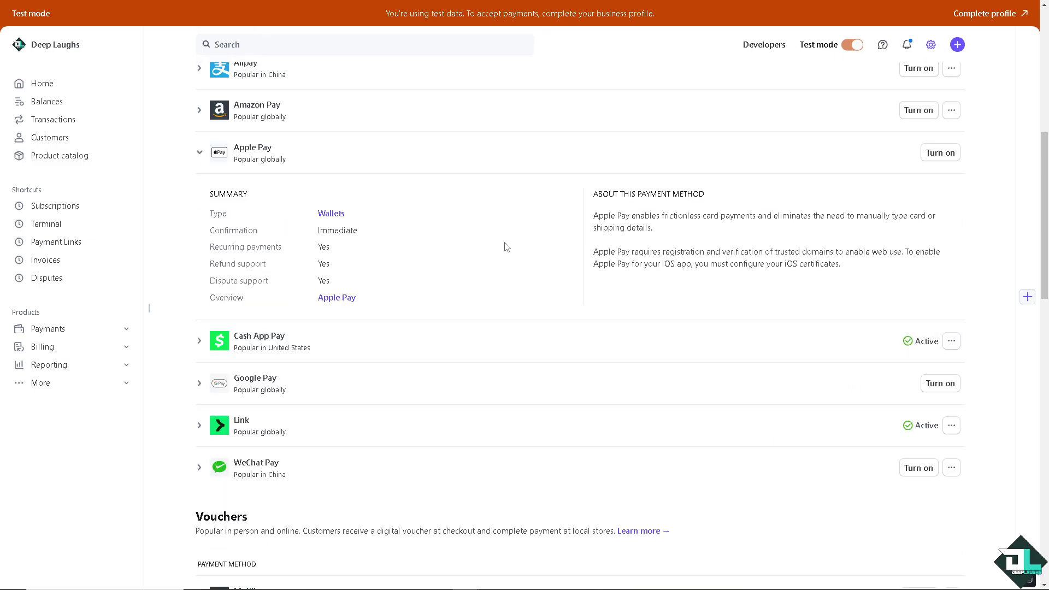
click(939, 157)
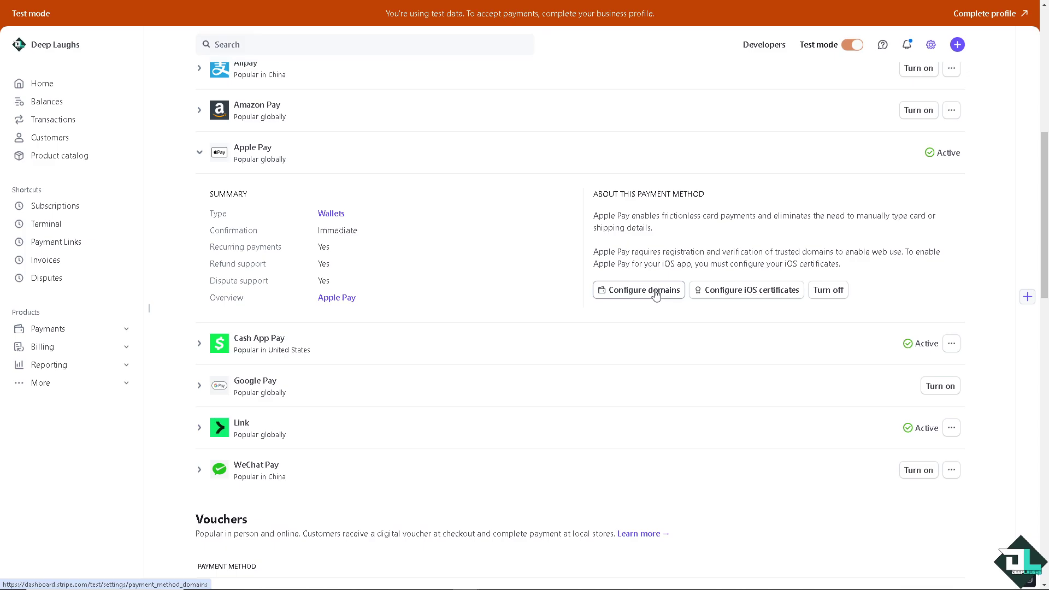
From Apple Pay's details, open the Payment method domains list showing buy.stripe.com enabled.
click(746, 291)
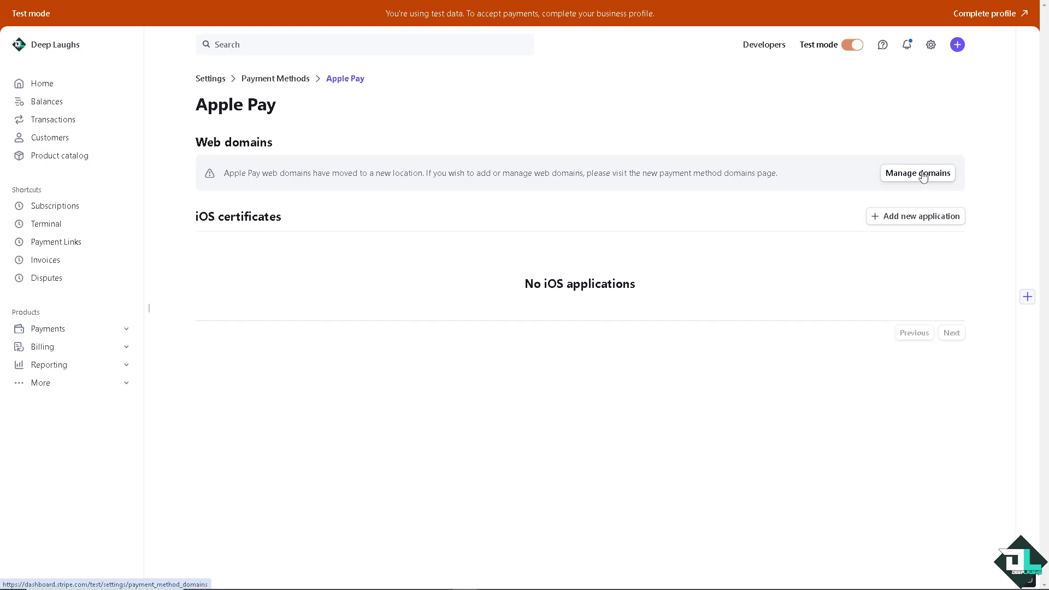
click(922, 173)
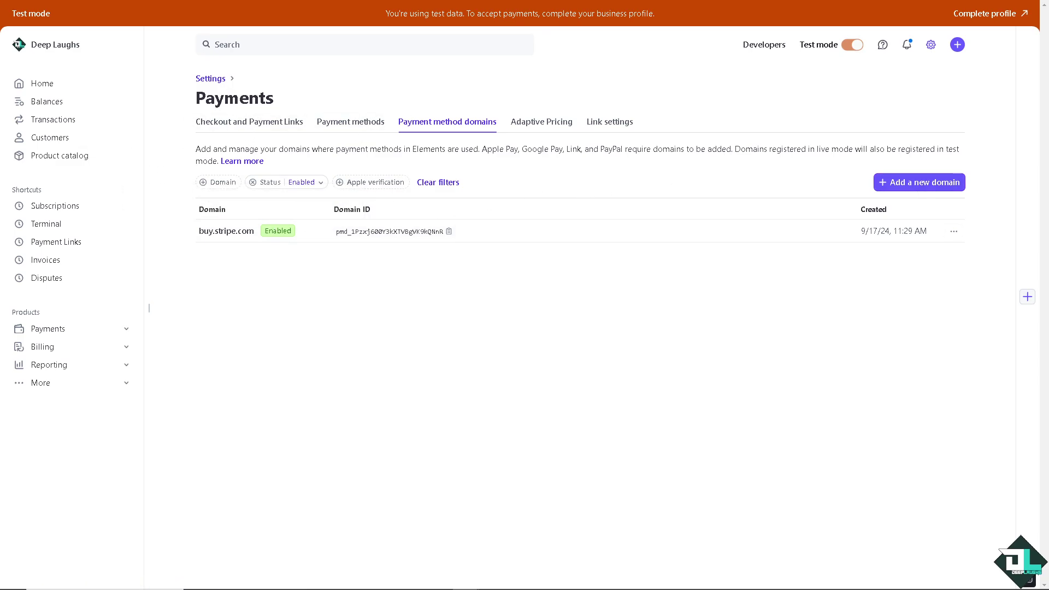
key(alt+Left)
click(218, 264)
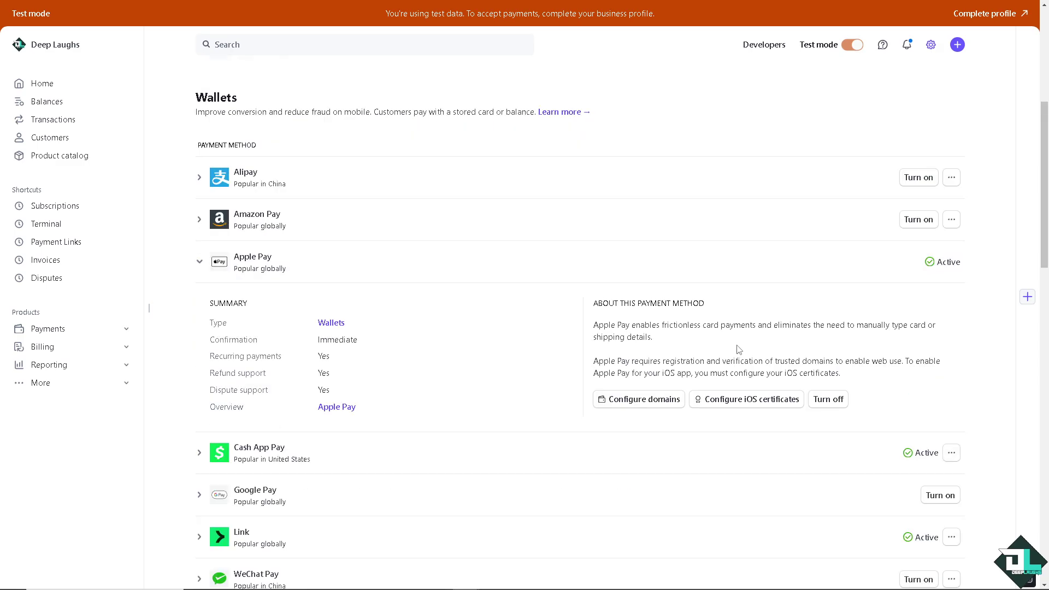
click(661, 401)
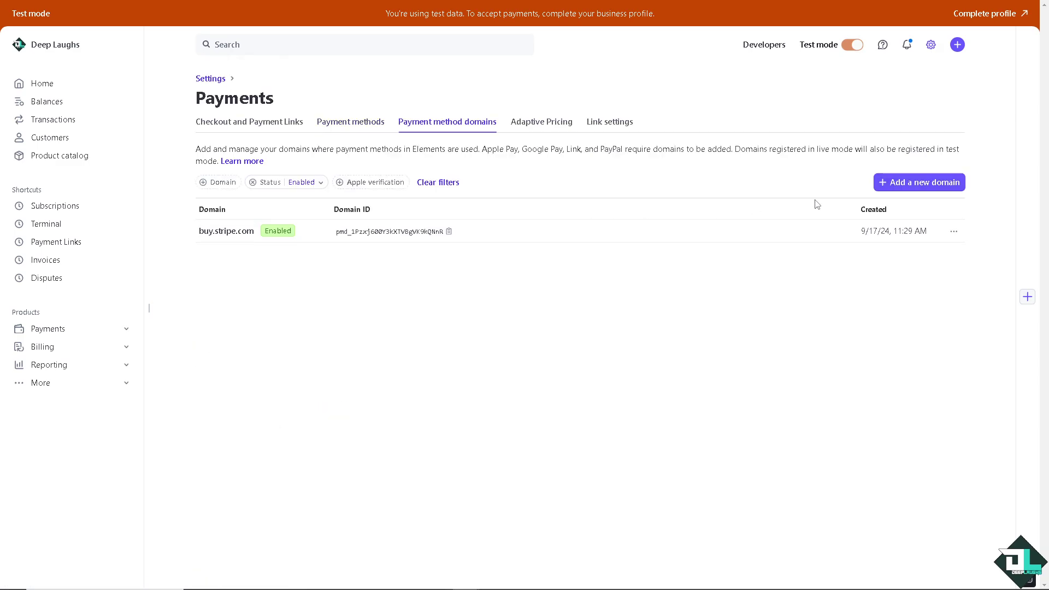
Add deeplaughs.com as a new payment method domain and skip Apple Pay verification.
click(913, 186)
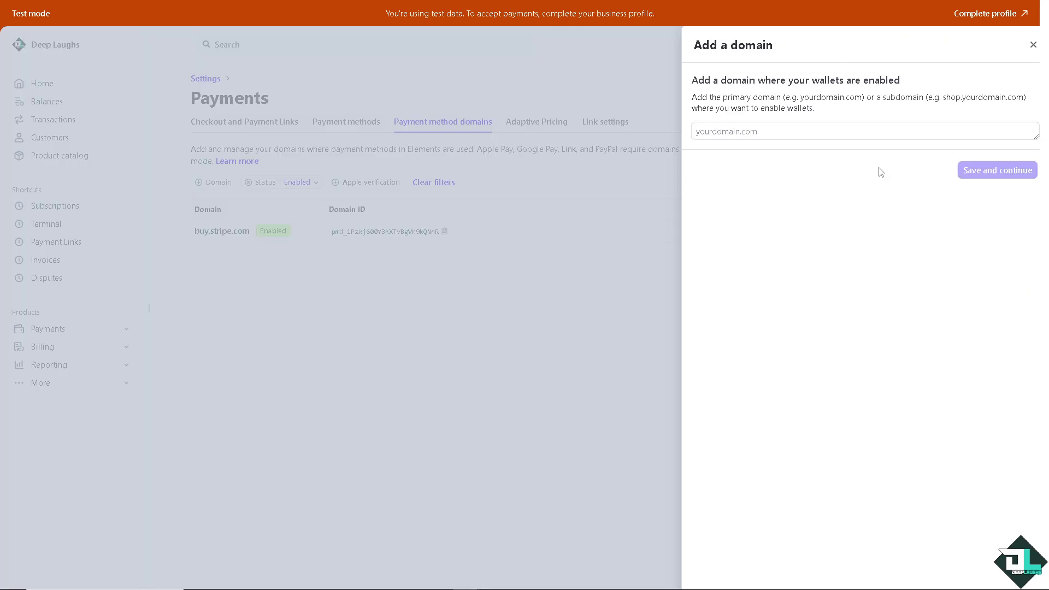
click(747, 133)
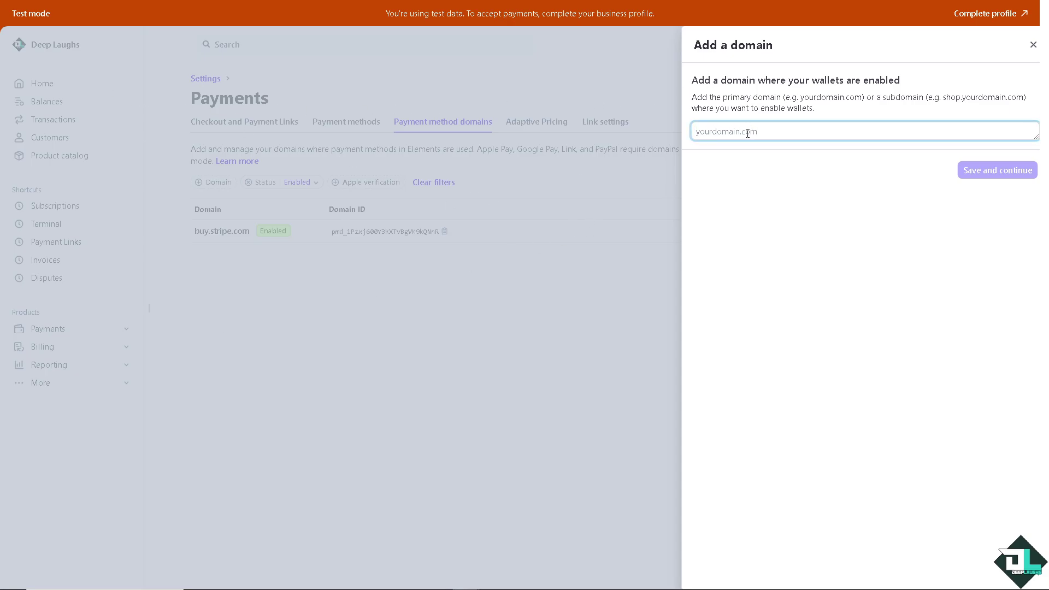
text(deeplaughs.com)
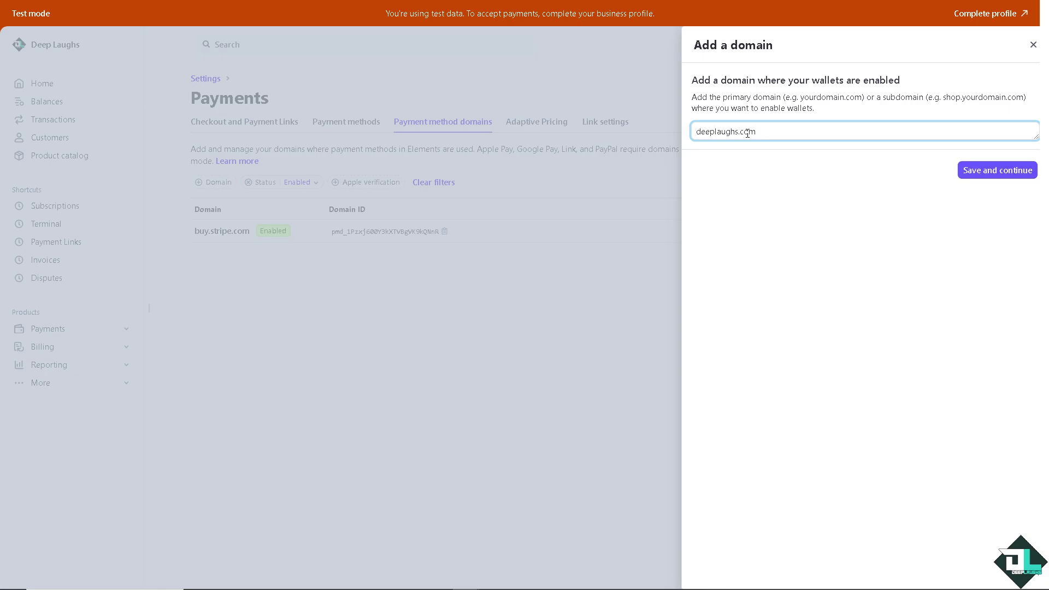
click(1021, 170)
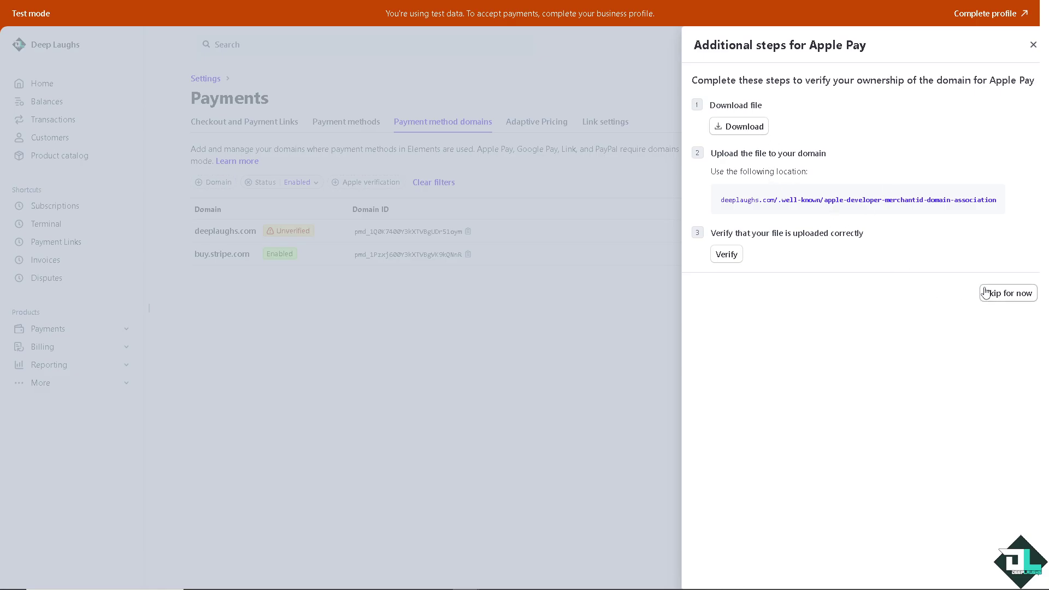
click(1002, 297)
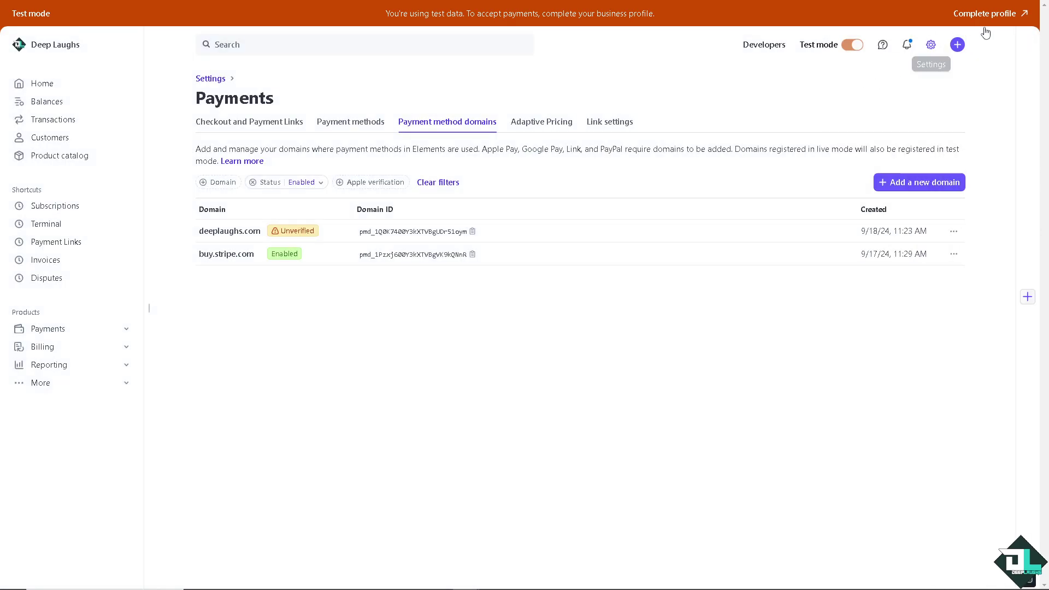
Open the Stripe Support center and ask the chat assistant for a support agent.
click(884, 48)
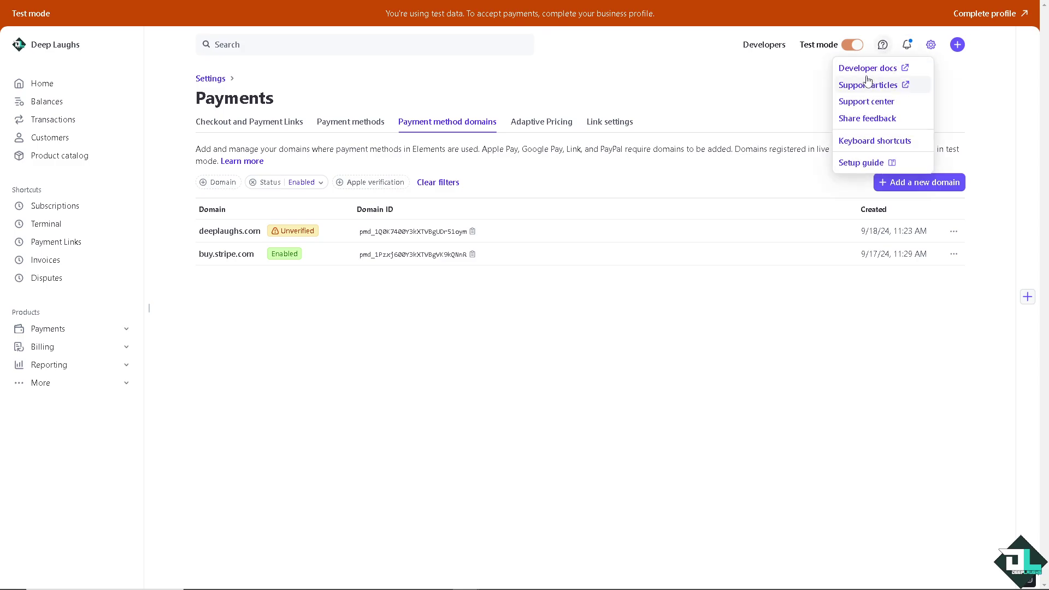
click(866, 101)
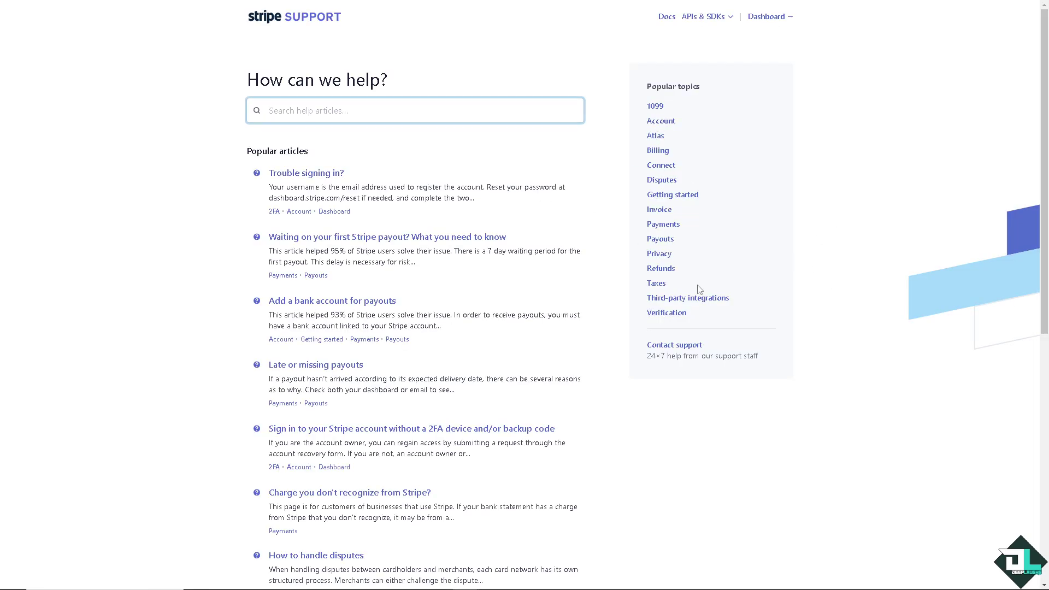
click(686, 347)
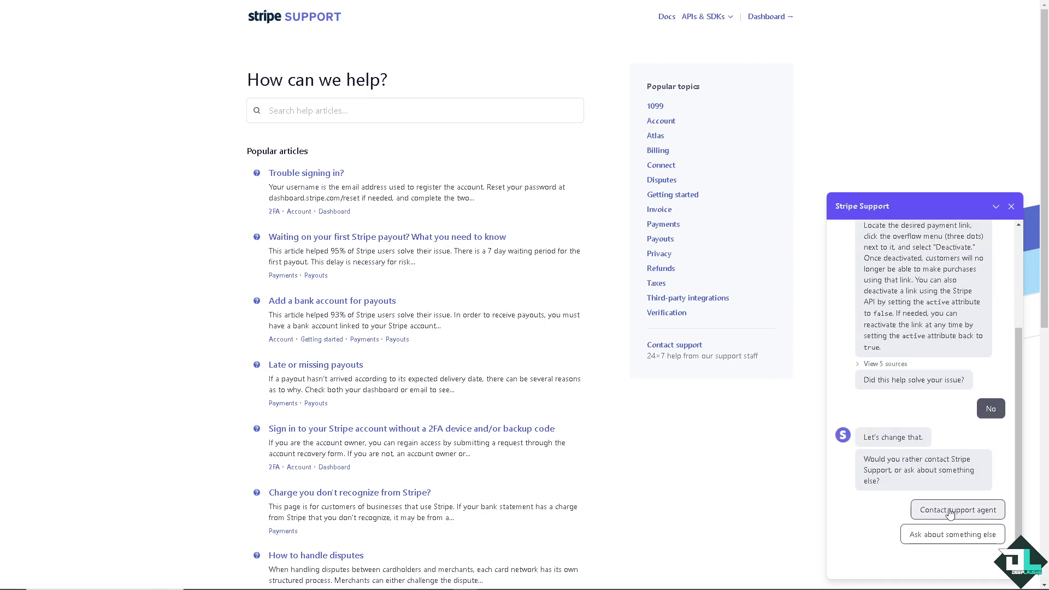
click(950, 512)
Search the help articles for 'how to enable apple pay in stripe'.
click(296, 111)
text(how to enable apple pay in stripe)
key(Return)
scroll(555, 407, down, 8)
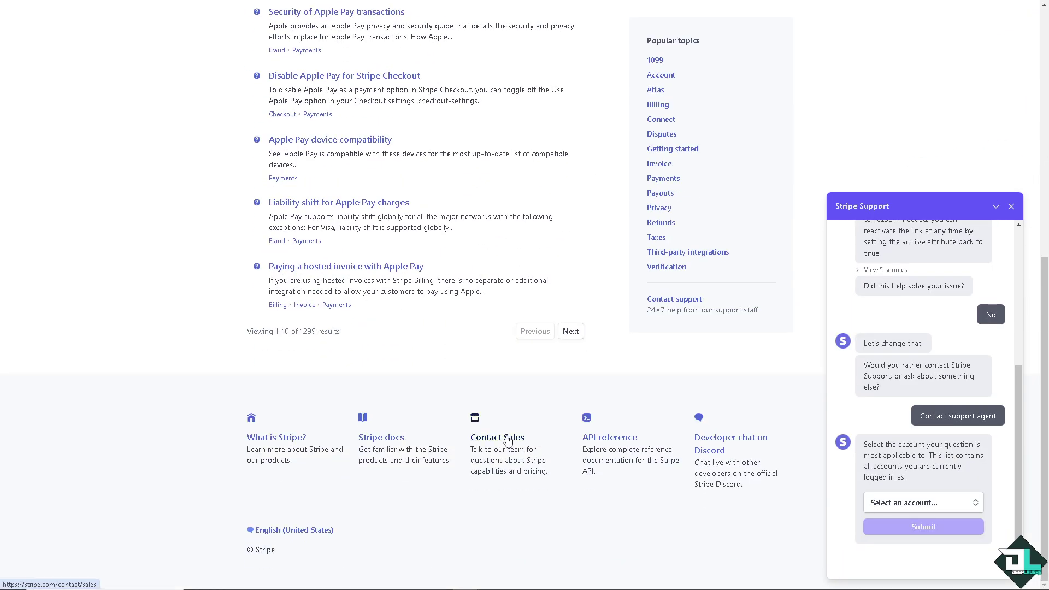
Open the Contact Sales page from the support page footer.
click(508, 442)
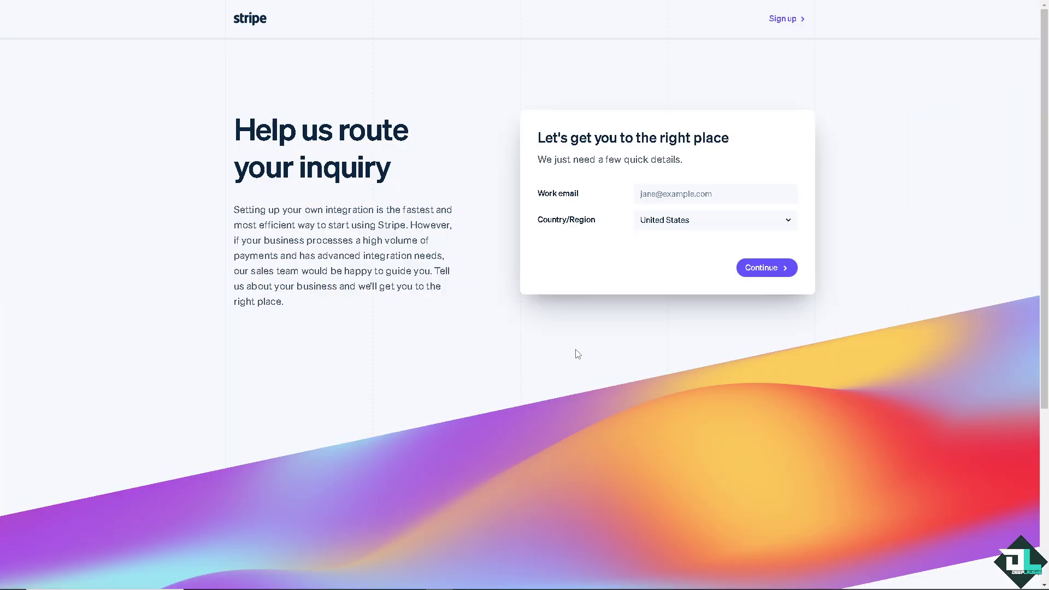